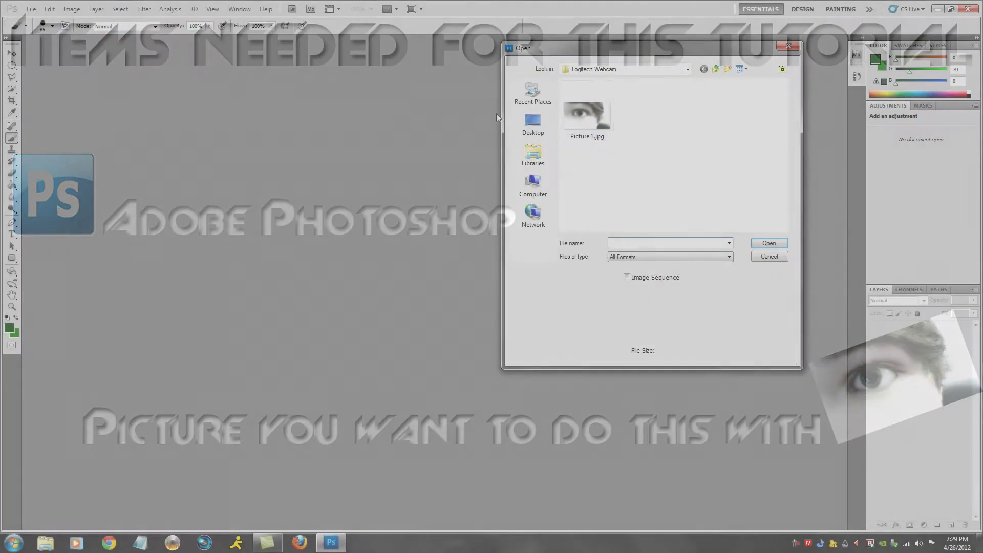
Open Picture 1.jpg and unlock its Background as editable Layer 0.
double_click(588, 123)
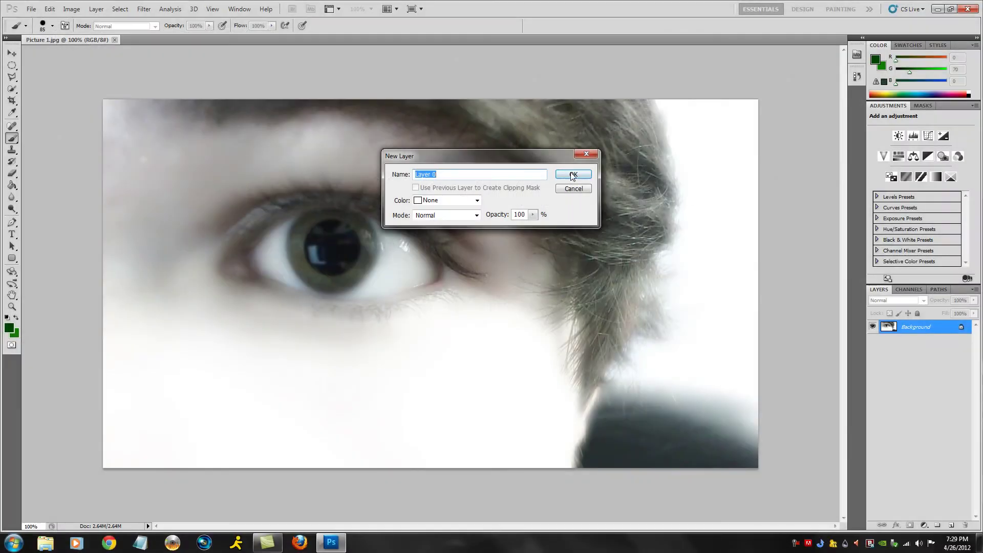
left_click(575, 173)
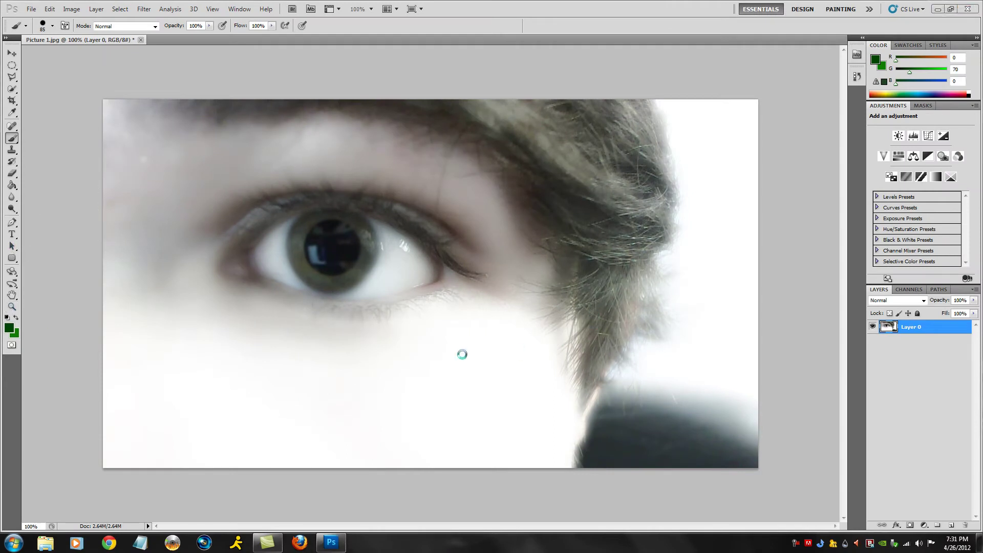
Zoom in closely on the pupil and add an empty Layer 1 above the photo.
left_click(12, 307)
left_click_drag(310, 254, 354, 252)
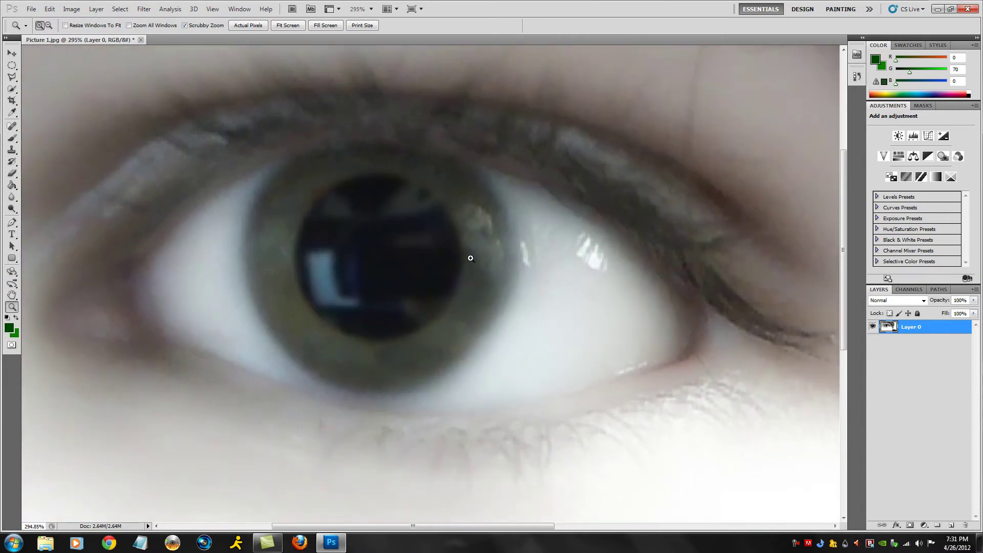
left_click(950, 526)
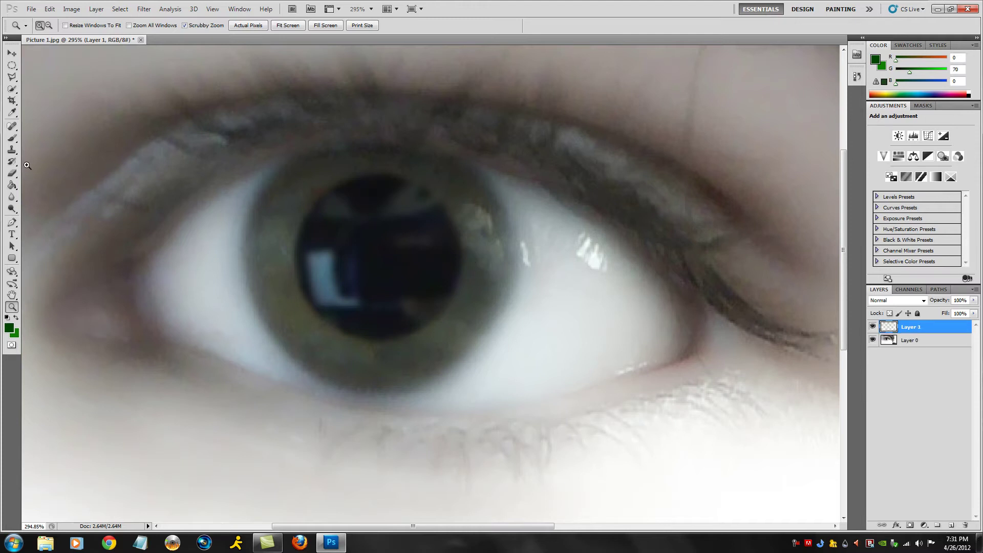
Set up the Brush tool at 32 px and bring up the foreground colour picker.
left_click(11, 139)
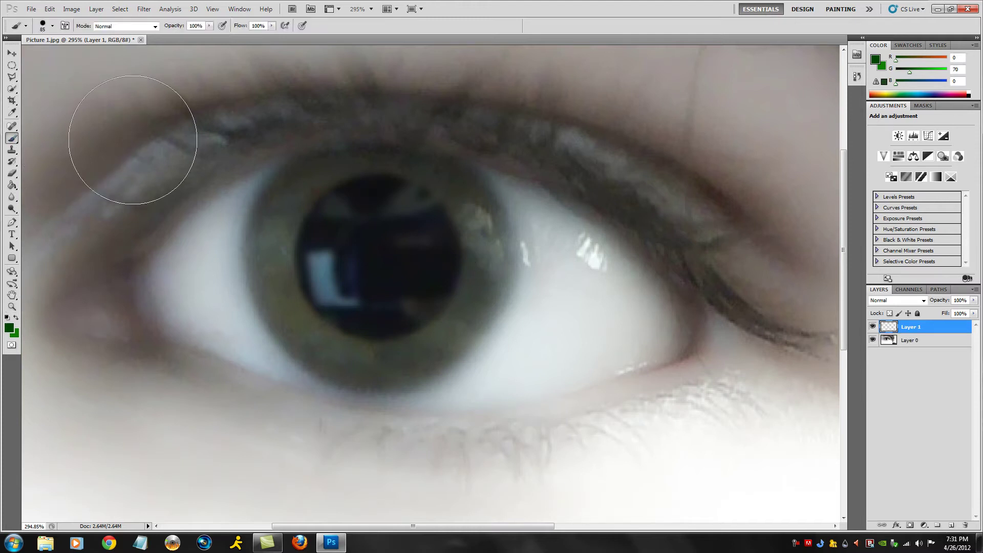
left_click(52, 25)
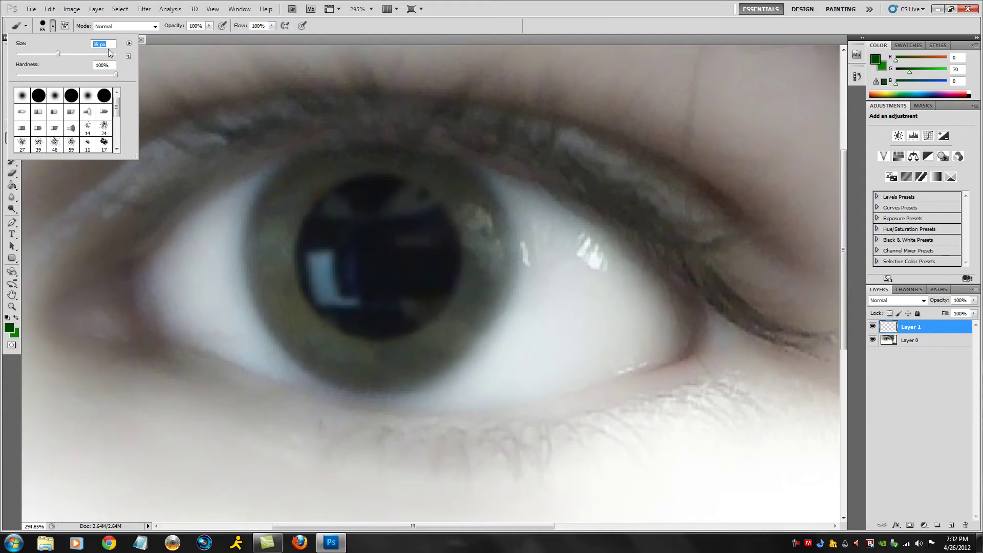
type("32")
key("Return")
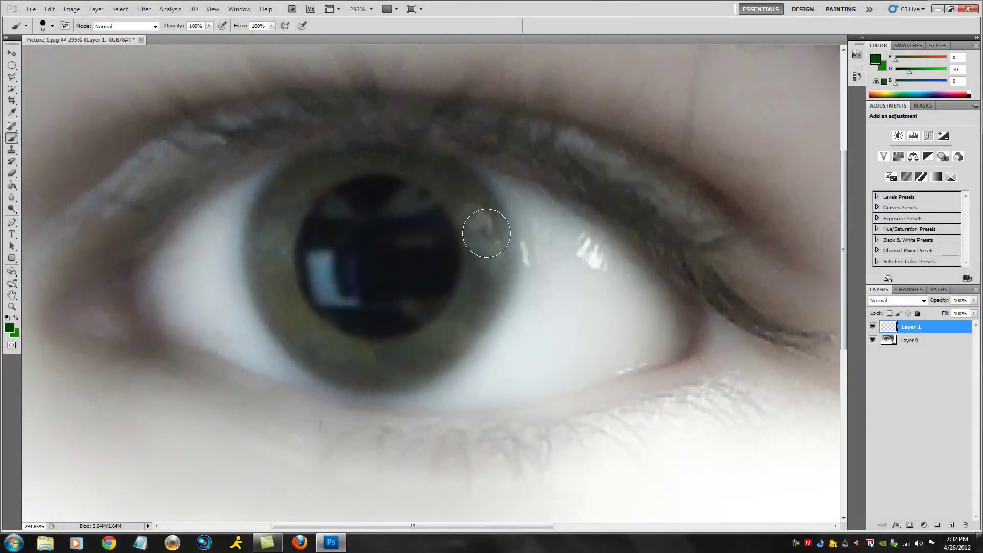
left_click(9, 329)
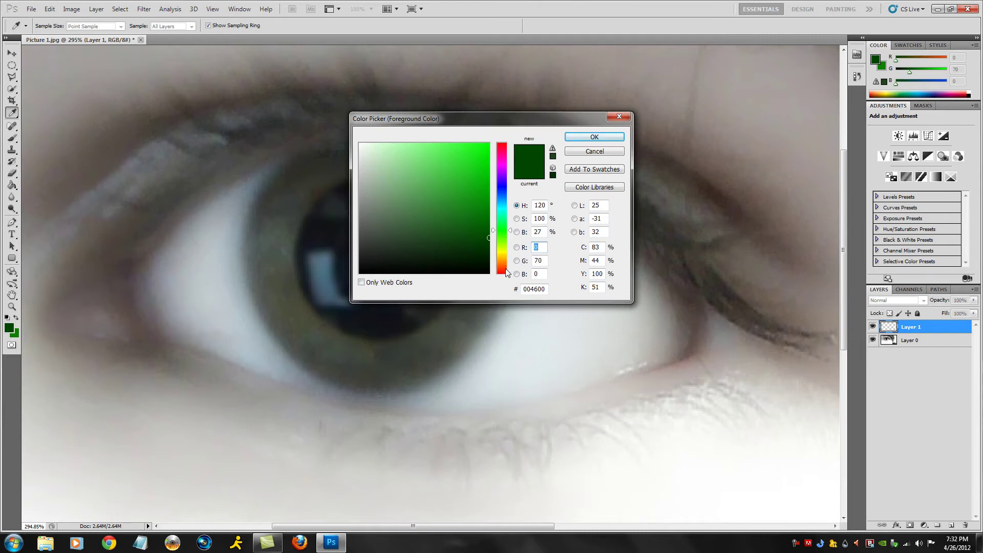
Brush red, orange, yellow, green, blue, pink and purple dabs around the iris, toggling Layer 1 to compare.
left_click(506, 274)
left_click_drag(454, 215, 491, 143)
key("Return")
left_click(460, 194)
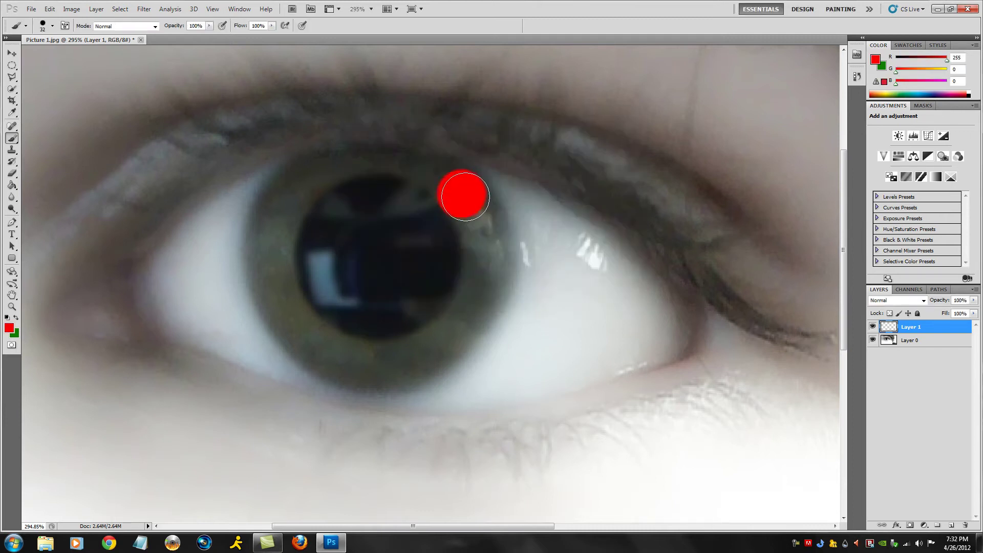
left_click(474, 211)
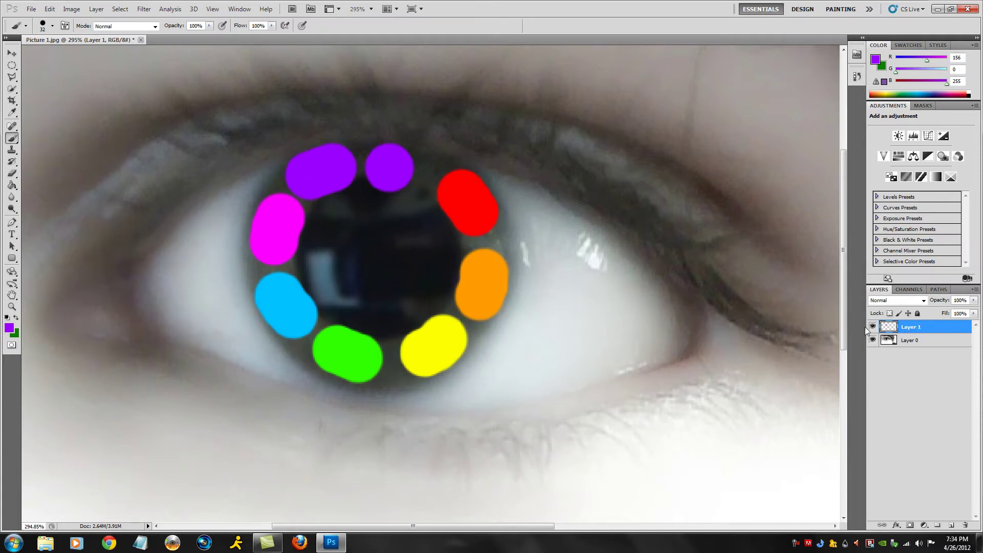
left_click(872, 327)
left_click(873, 328)
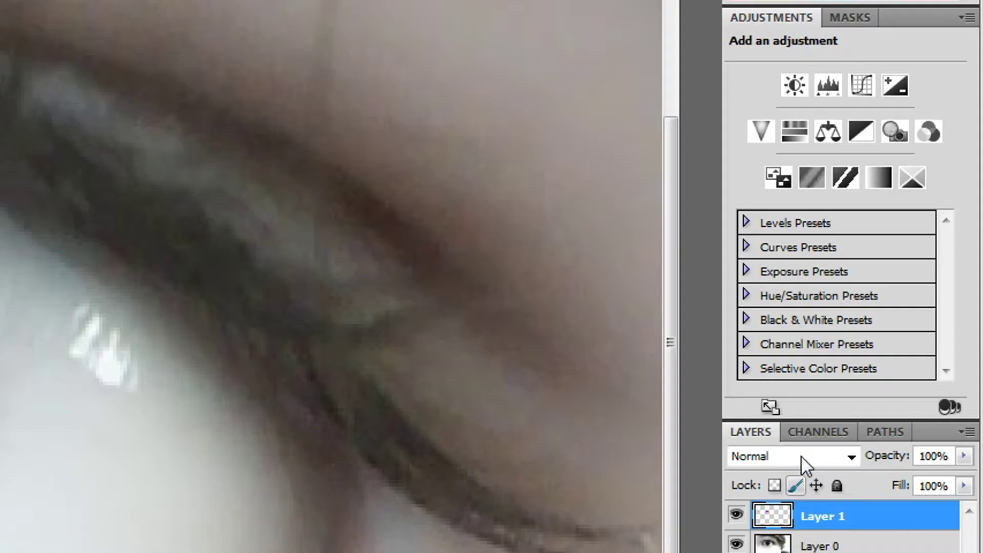
Set Layer 1's blend mode to Overlay and apply a Gaussian Blur of radius 16.
left_click(800, 458)
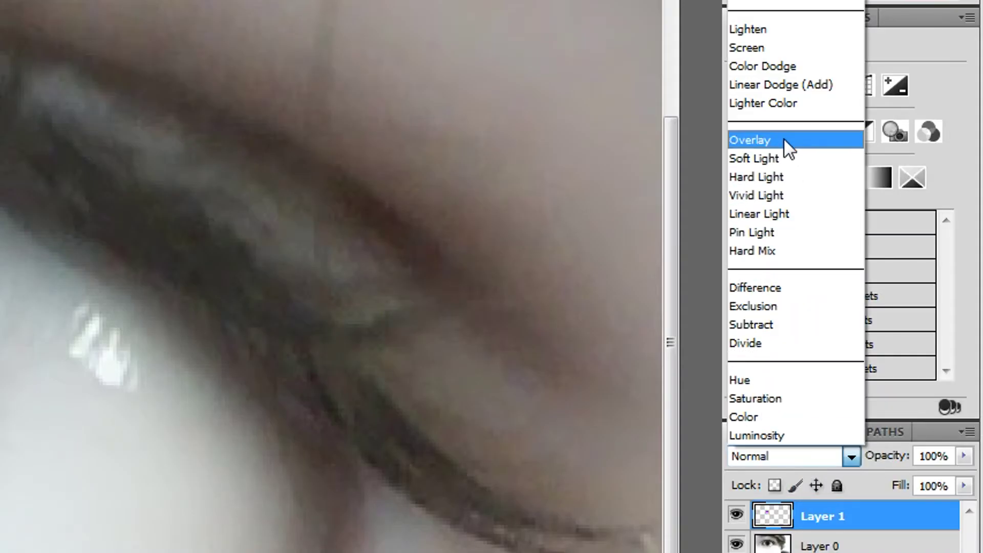
left_click(784, 138)
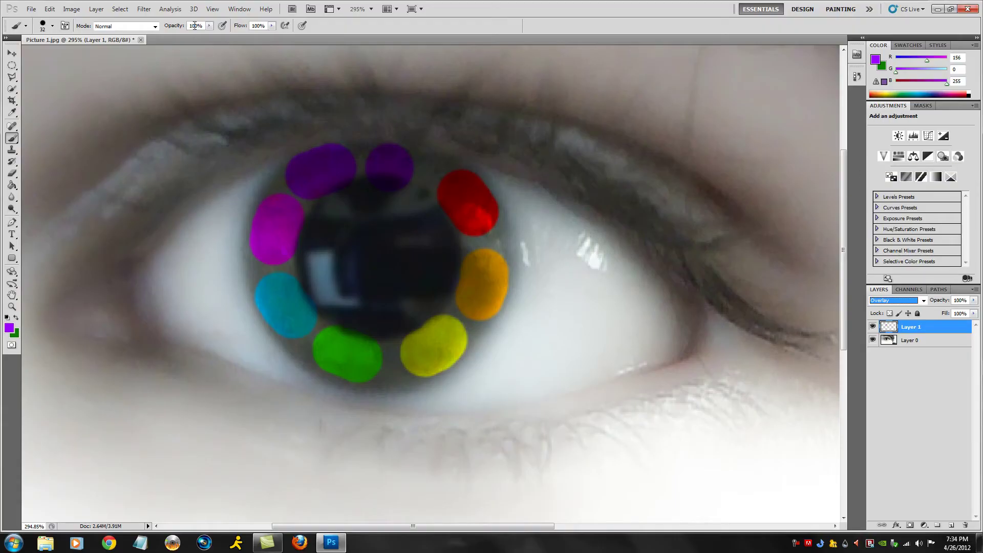
left_click(146, 10)
mouse_move(188, 106)
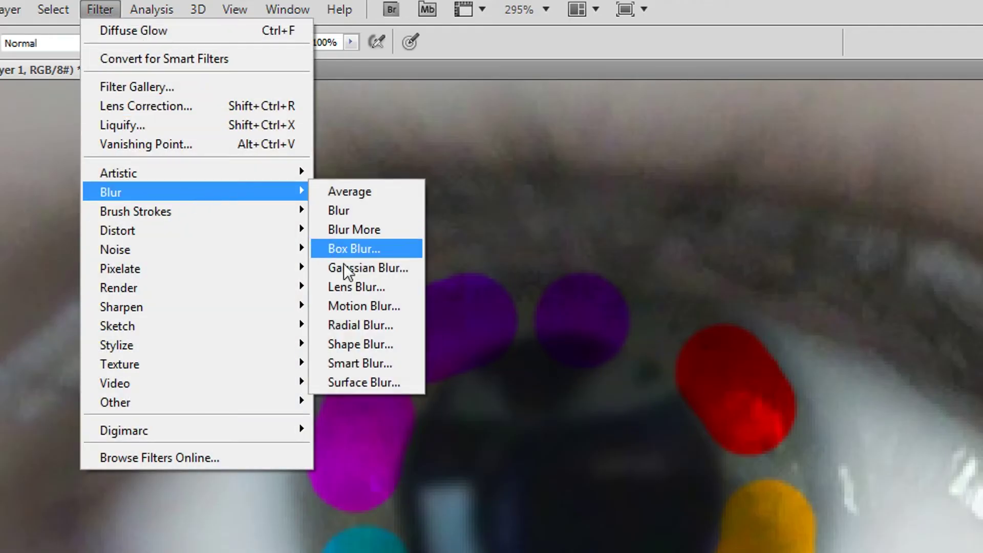
left_click(345, 268)
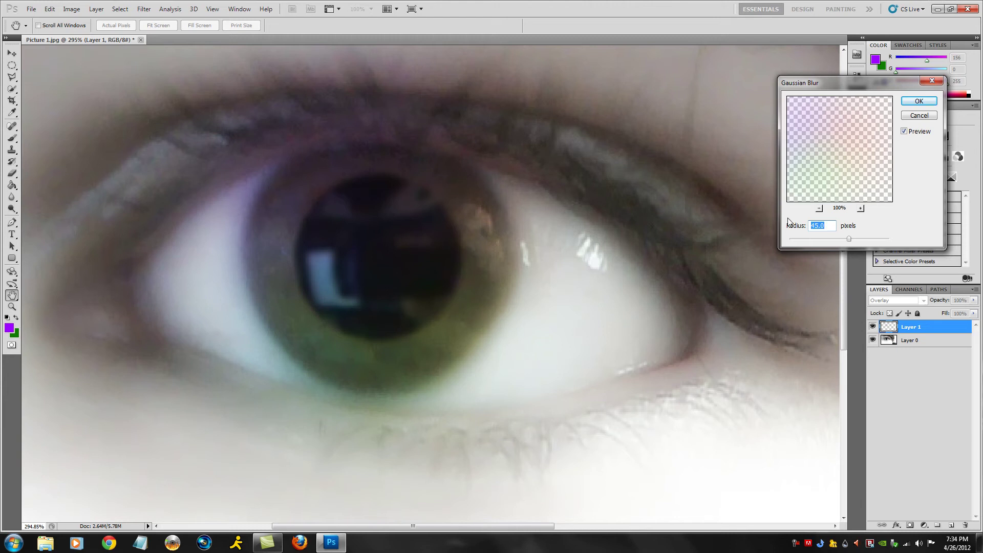
type("16")
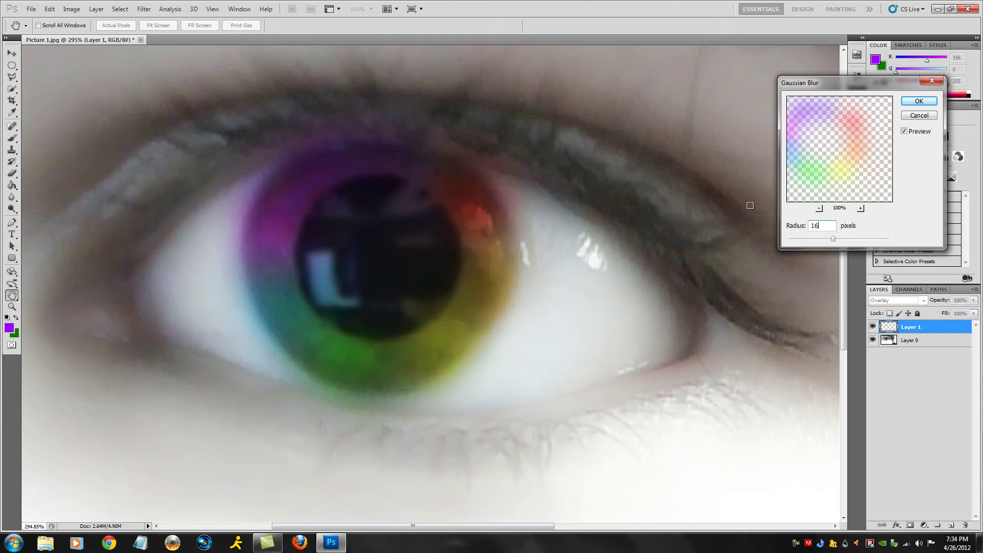
left_click(907, 101)
key("b")
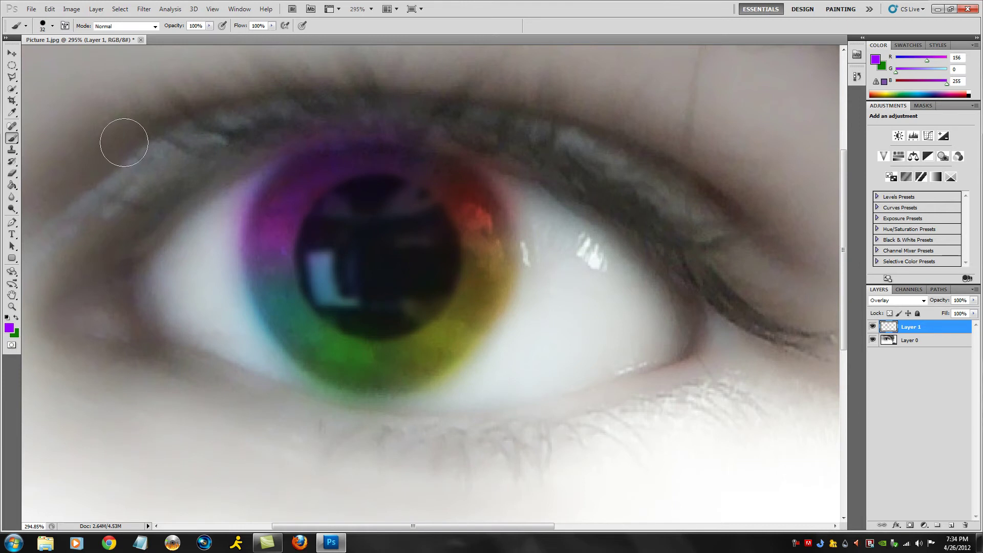
Select both Layer 0 and Layer 1 and merge them with Merge Visible.
left_click(13, 174)
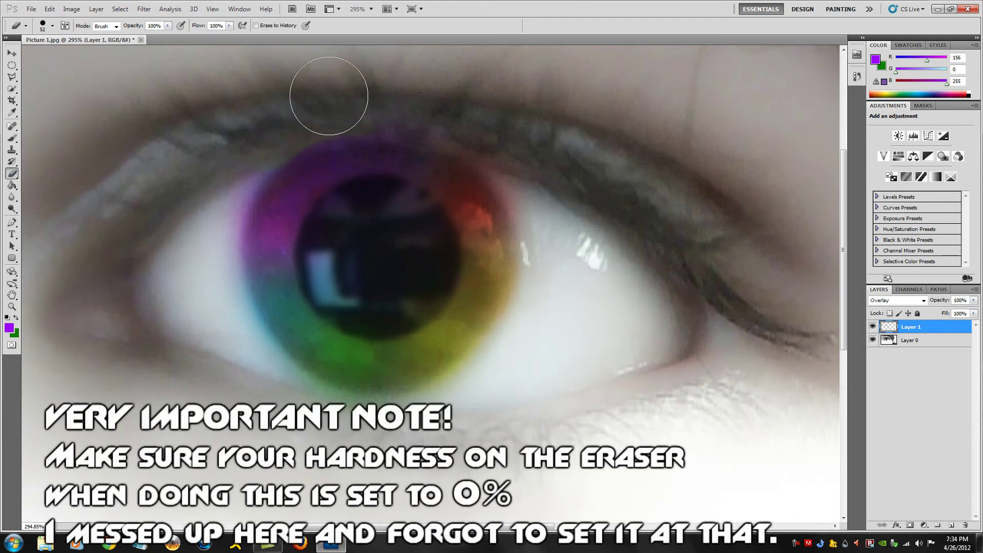
key("alt+bracketleft")
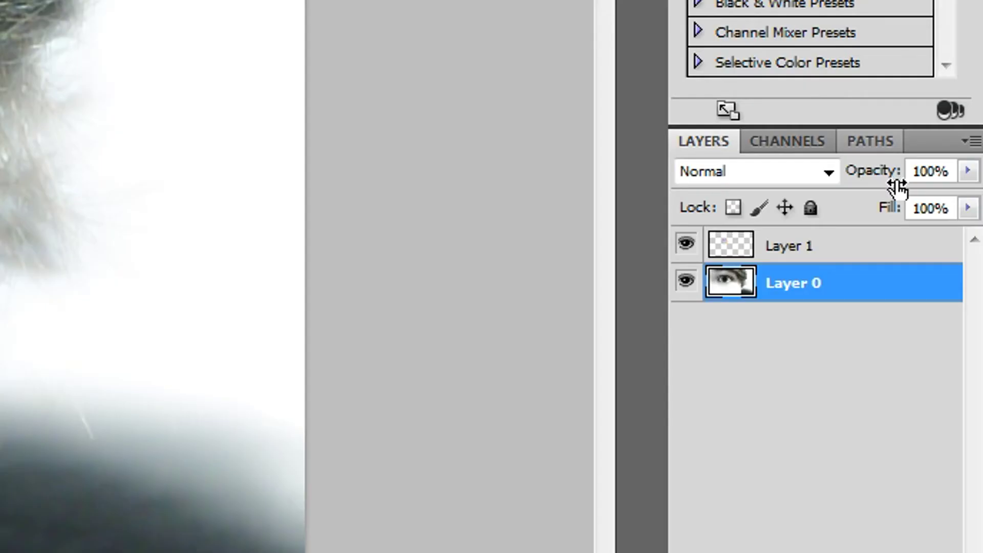
left_click(808, 251, "shift")
right_click(808, 250)
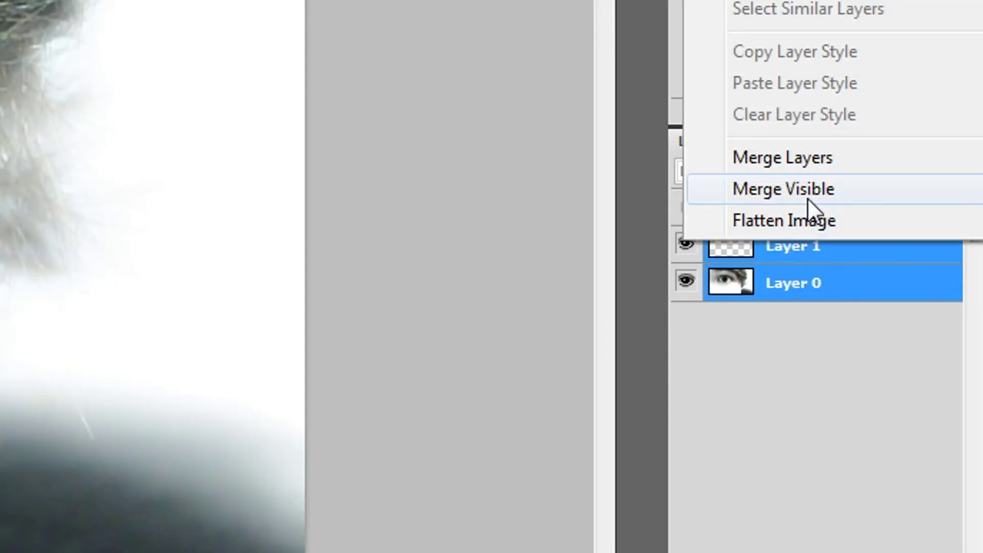
left_click(807, 197)
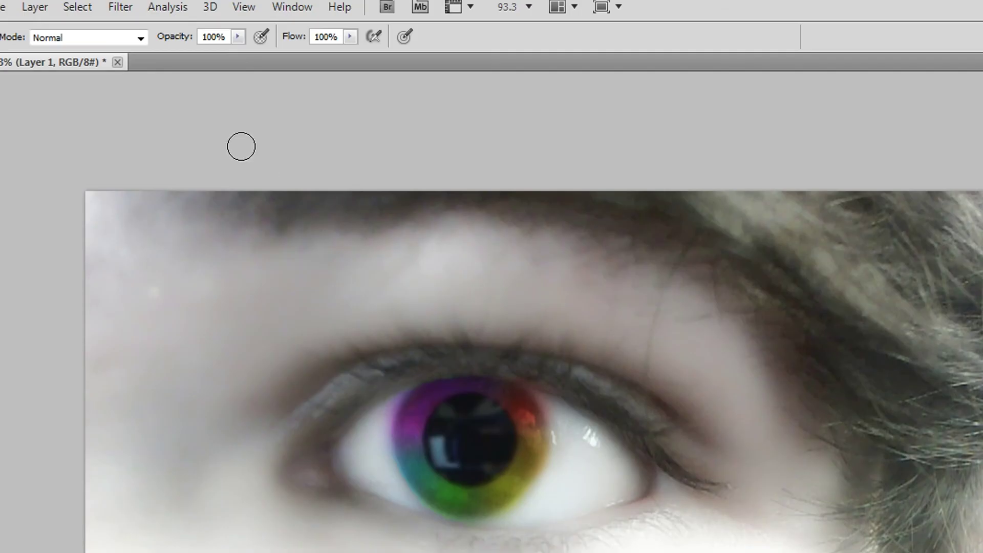
Set Diffuse Glow to Graininess 0, Glow Amount 0 and Clear Amount 5.
left_click(144, 9)
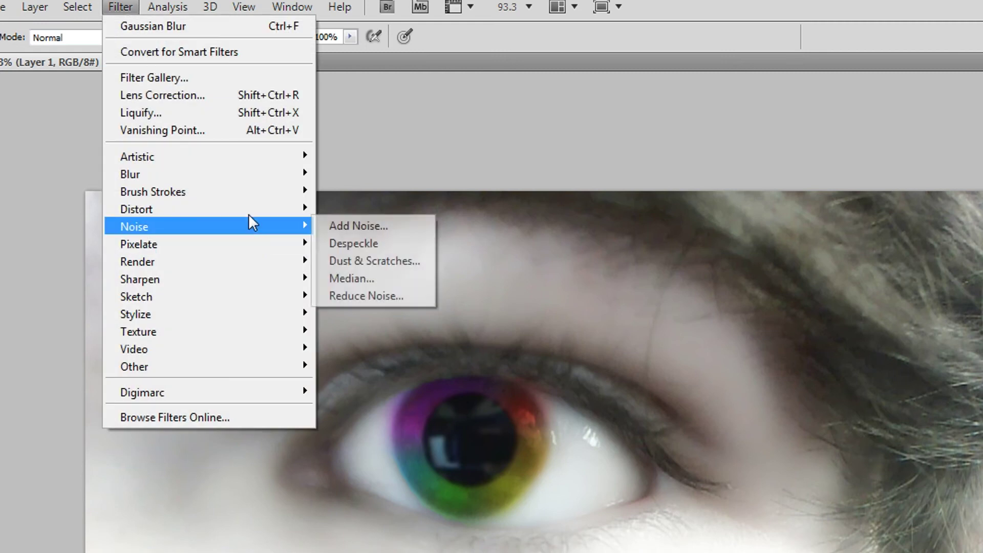
left_click(376, 209)
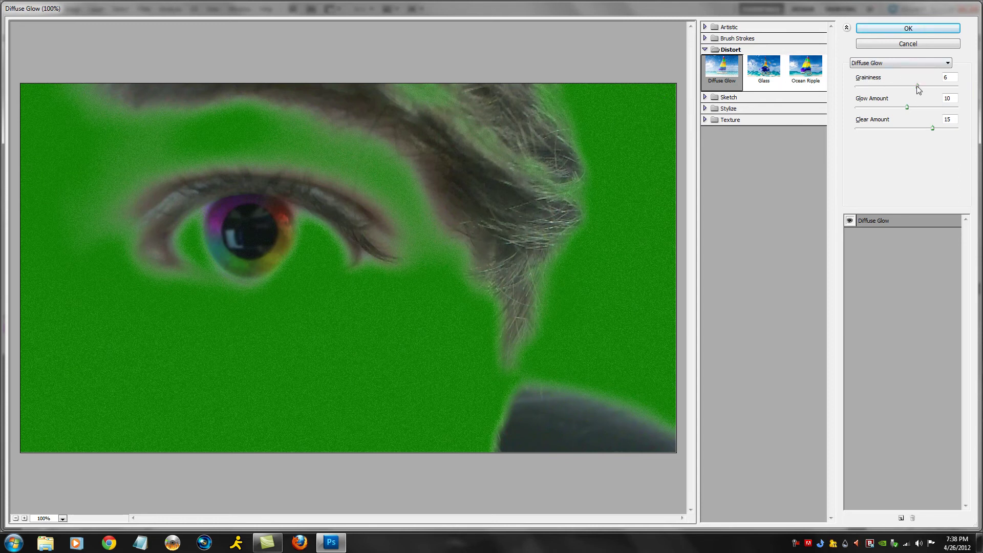
left_click_drag(918, 86, 863, 88)
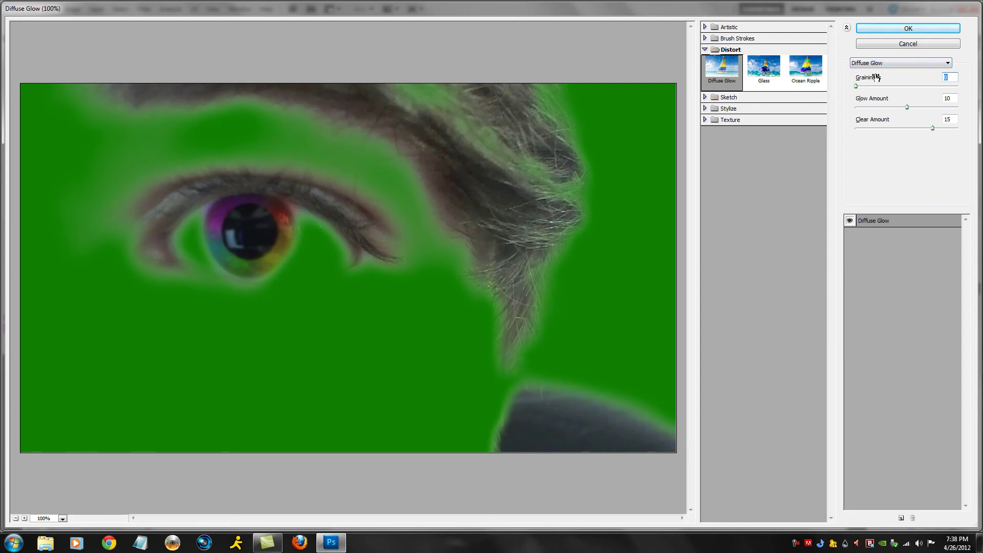
left_click_drag(914, 106, 854, 109)
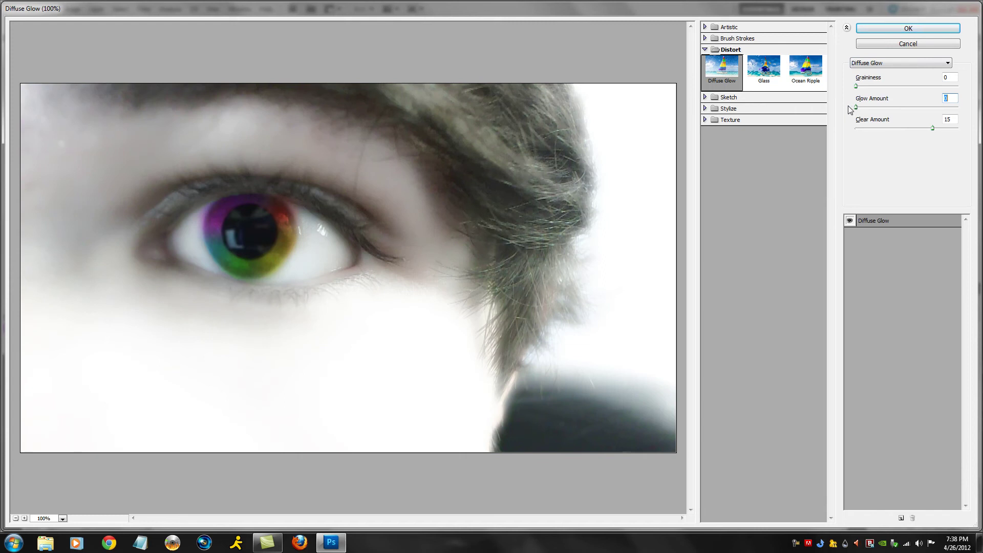
left_click(858, 108)
left_click_drag(859, 110, 854, 112)
left_click_drag(930, 129, 882, 128)
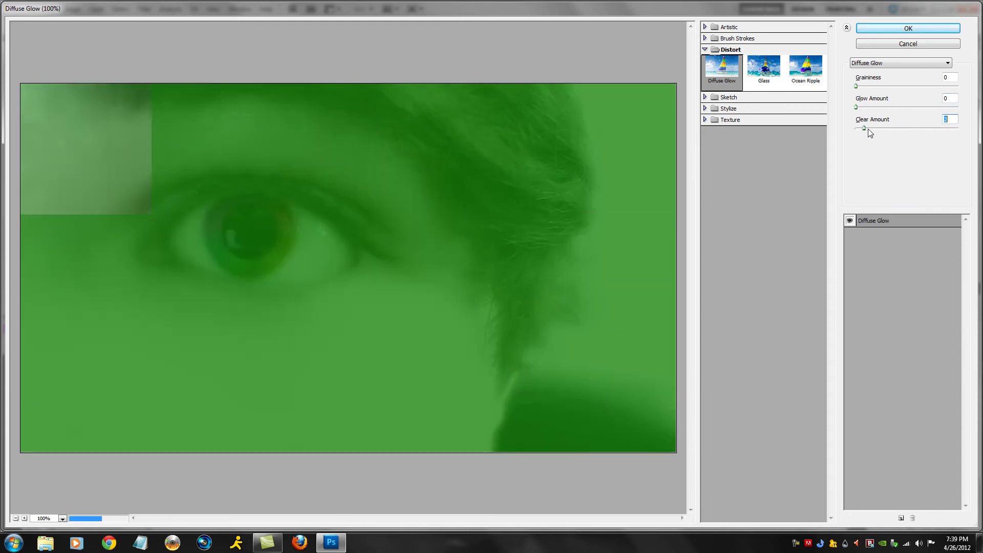
Apply the Diffuse Glow filter and start a Save As of the image.
key("Return")
left_click(31, 9)
left_click(70, 171)
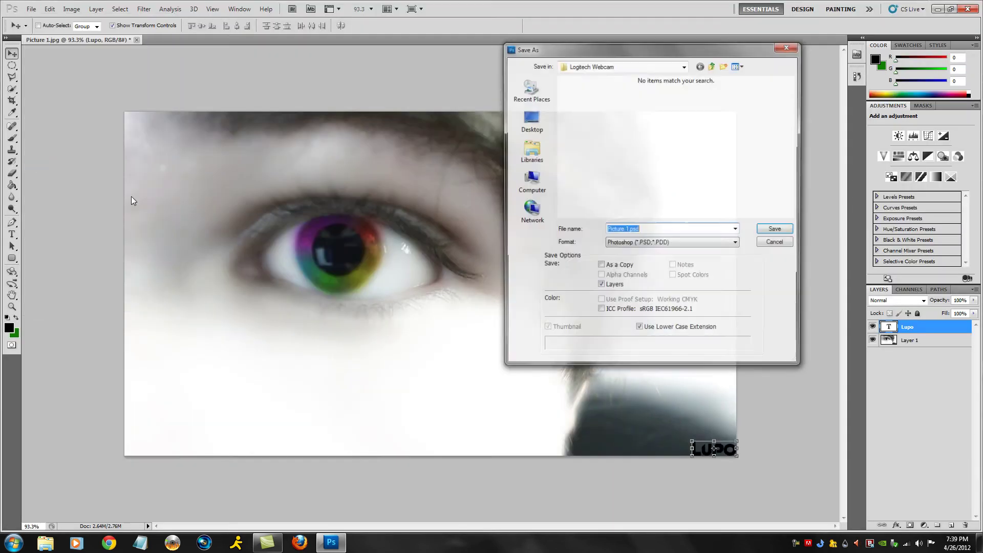
Set the format to PNG and the location to the Desktop for Picture 1.png.
left_click(699, 245)
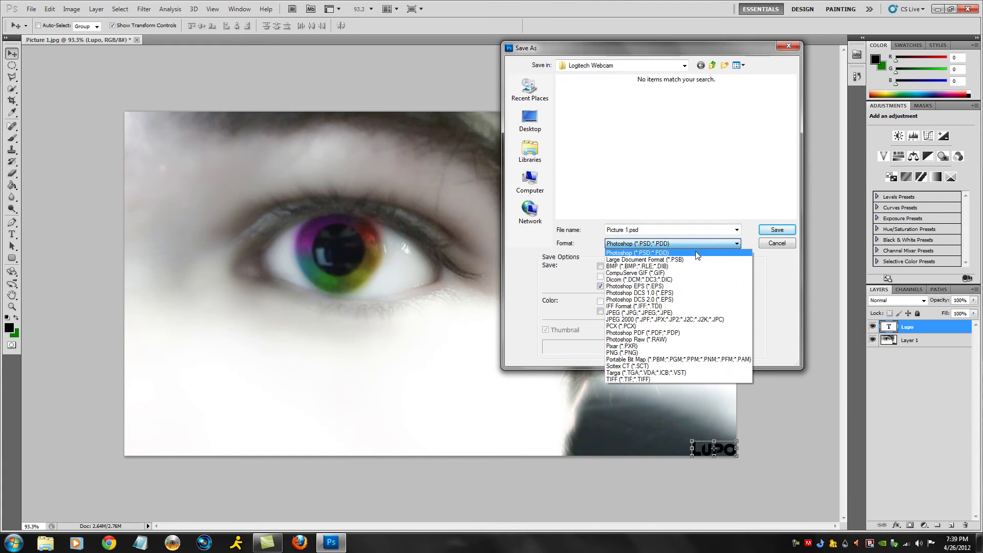
left_click(663, 353)
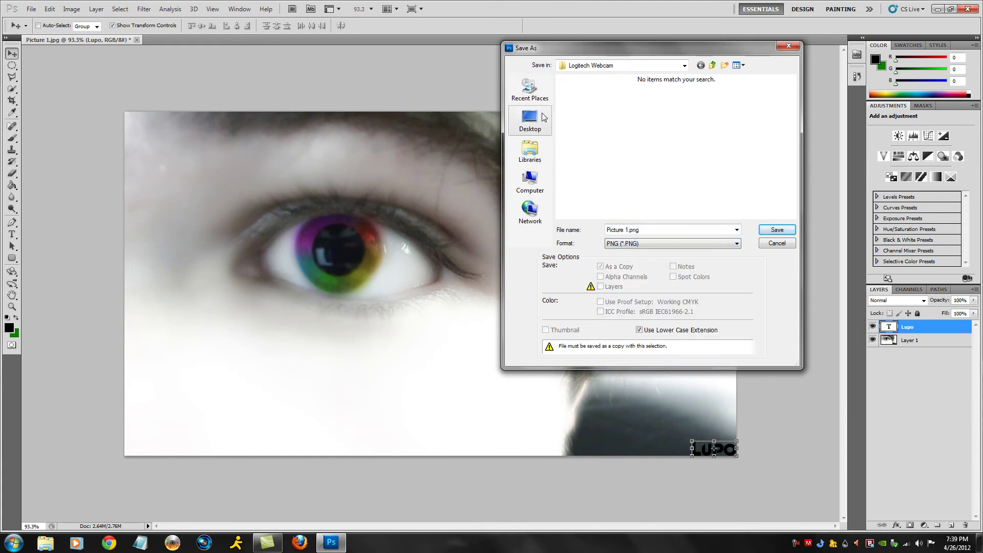
left_click(533, 123)
left_click(657, 229)
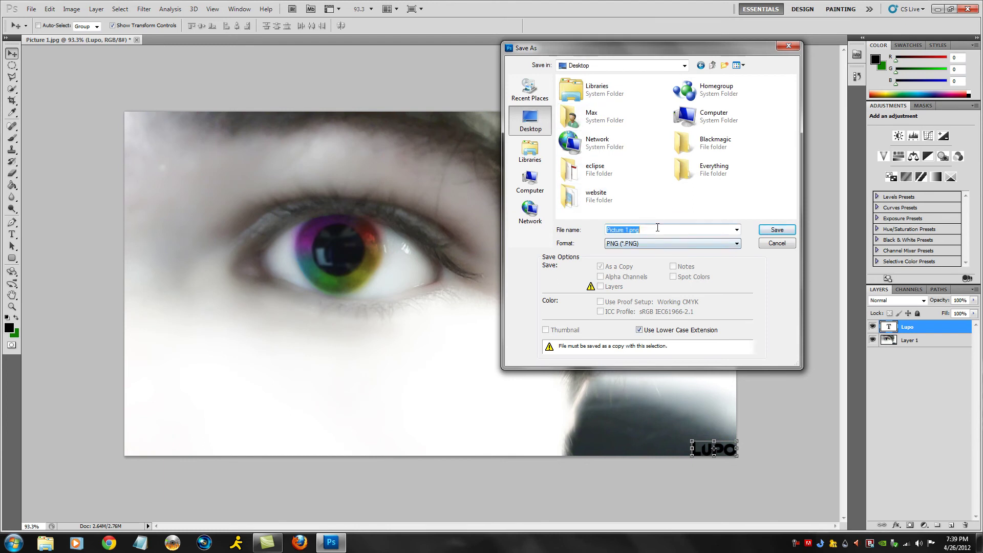